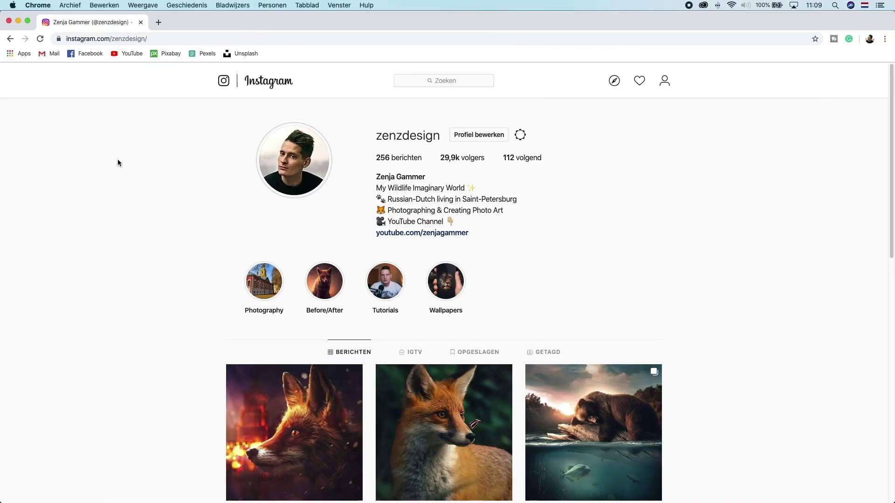
Scroll down the Instagram profile to reveal the grid of fox and wildlife posts
{"action": "scroll", "coordinate": [118, 162], "scroll_direction": "down", "scroll_amount": 1}
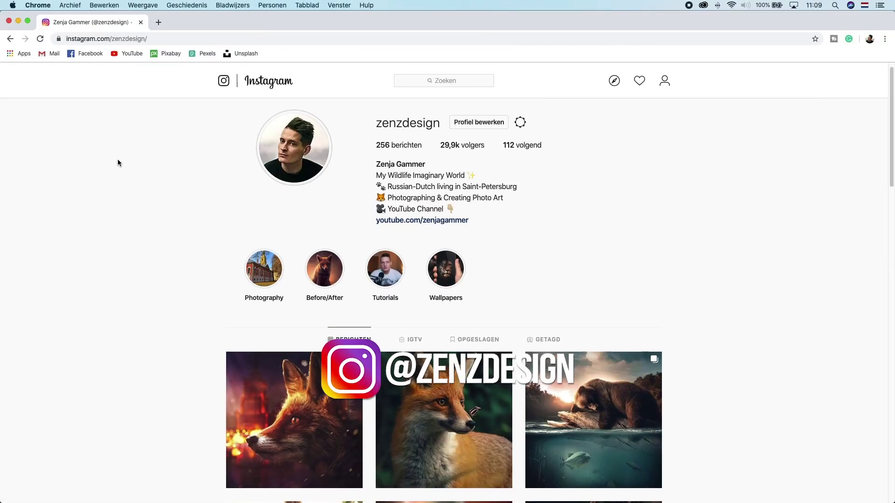
{"action": "scroll", "coordinate": [117, 163], "scroll_direction": "down", "scroll_amount": 5}
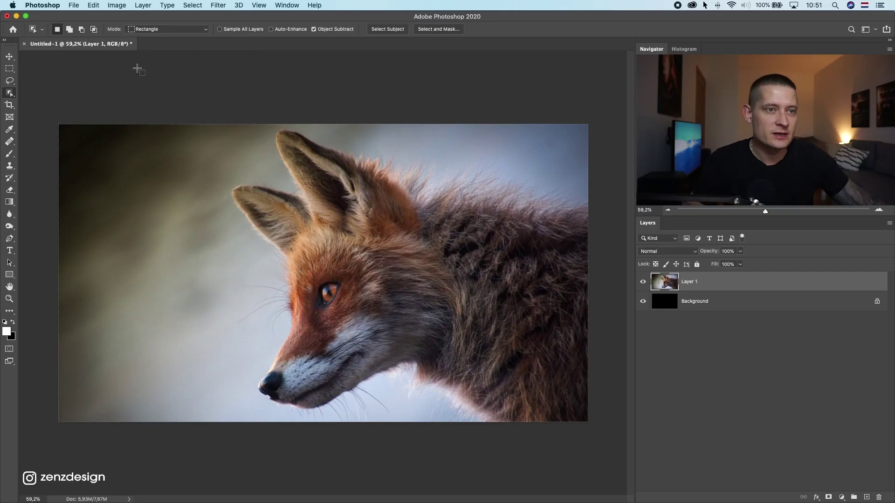
Choose the Object Selection Tool and set its Mode to Lasso
{"action": "left_click", "coordinate": [10, 93]}
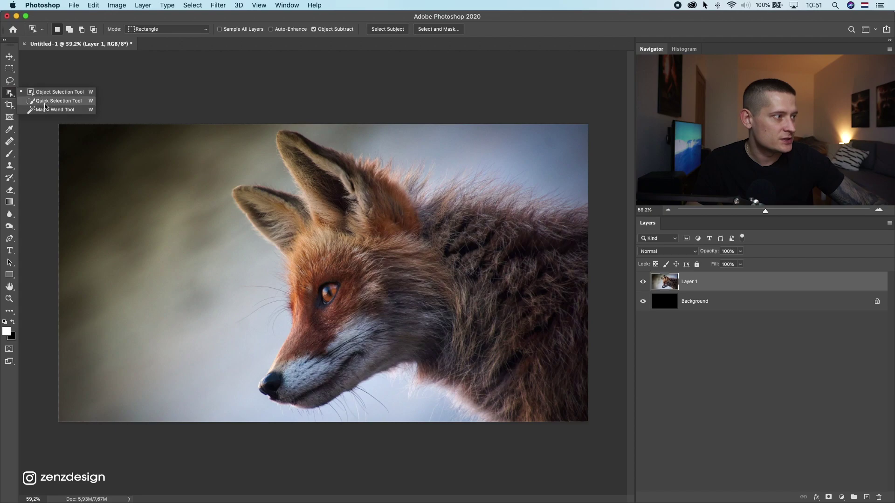
{"action": "left_click", "coordinate": [51, 93]}
{"action": "left_click", "coordinate": [176, 29]}
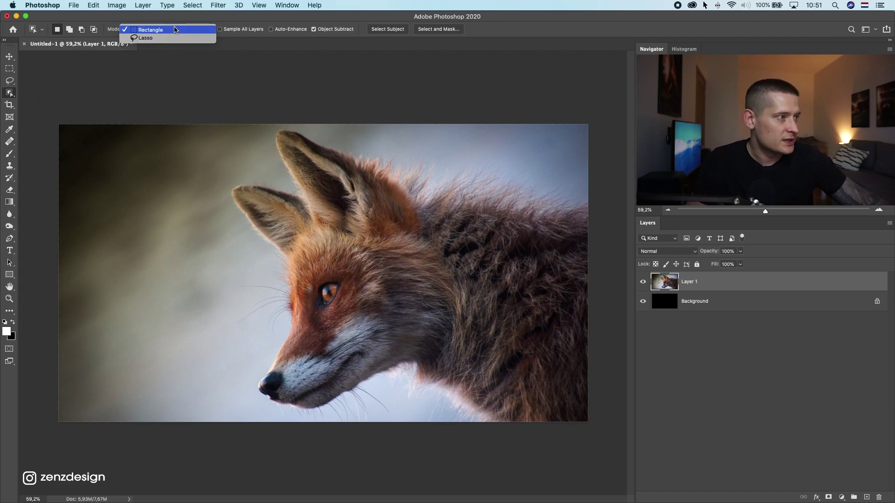
{"action": "left_click", "coordinate": [161, 38]}
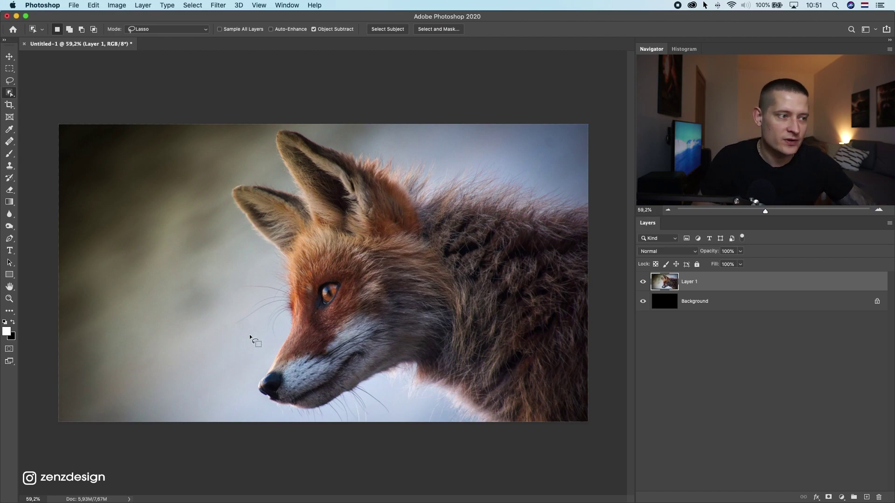
Draw a loose outline around the fox's back, ears, snout and bottom edge
{"action": "mouse_move", "coordinate": [596, 183]}
{"action": "left_mouse_down"}
{"action": "mouse_move", "coordinate": [444, 144]}
{"action": "mouse_move", "coordinate": [369, 143]}
{"action": "mouse_move", "coordinate": [285, 129]}
{"action": "left_mouse_up"}
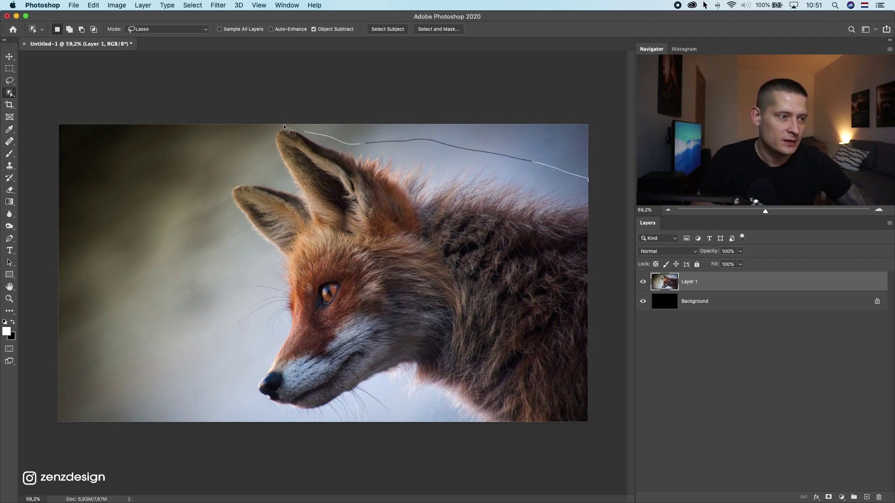
{"action": "mouse_move", "coordinate": [228, 171]}
{"action": "left_mouse_down"}
{"action": "mouse_move", "coordinate": [210, 241]}
{"action": "mouse_move", "coordinate": [259, 282]}
{"action": "left_mouse_up"}
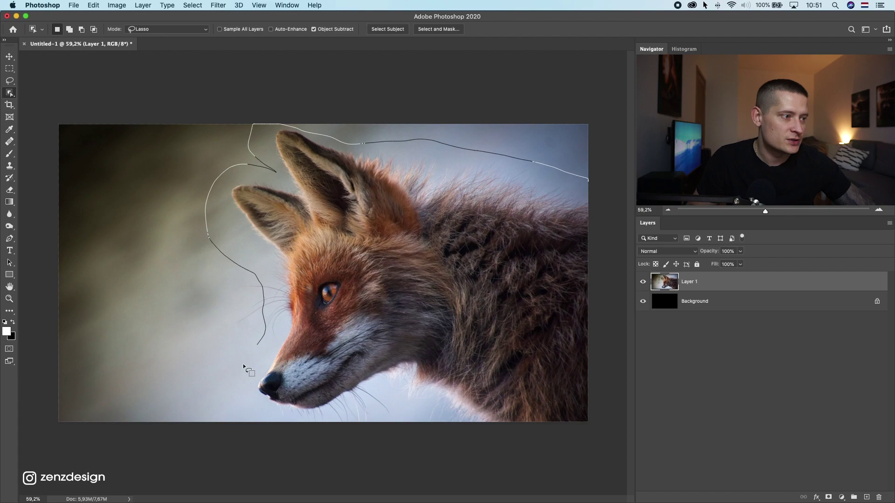
{"action": "mouse_move", "coordinate": [244, 367]}
{"action": "left_mouse_down"}
{"action": "mouse_move", "coordinate": [255, 422]}
{"action": "mouse_move", "coordinate": [327, 439]}
{"action": "left_mouse_up"}
{"action": "mouse_move", "coordinate": [399, 400]}
{"action": "left_mouse_down"}
{"action": "mouse_move", "coordinate": [500, 436]}
{"action": "mouse_move", "coordinate": [582, 435]}
{"action": "mouse_move", "coordinate": [616, 415]}
{"action": "mouse_move", "coordinate": [622, 187]}
{"action": "left_mouse_up"}
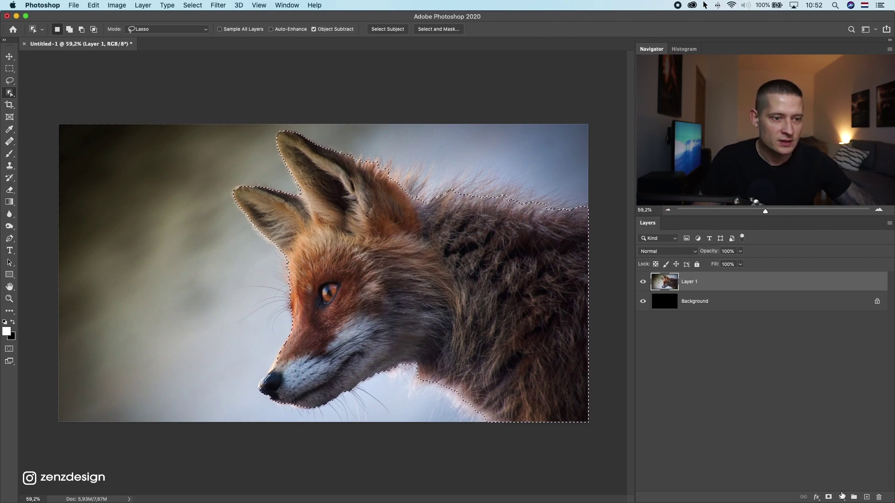
In Select and Mask, brush the fur edges along the fox's back, chin and neck, then accept
{"action": "left_click", "coordinate": [429, 29]}
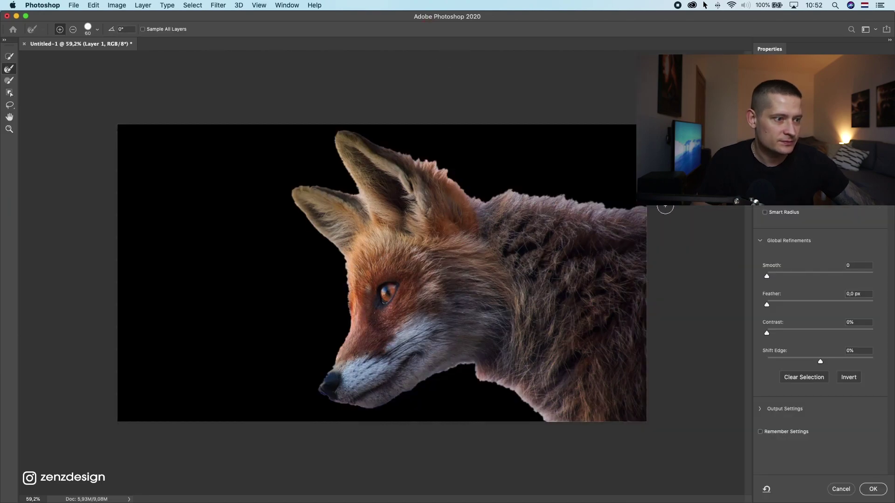
{"action": "mouse_move", "coordinate": [665, 206]}
{"action": "left_mouse_down"}
{"action": "mouse_move", "coordinate": [535, 193]}
{"action": "mouse_move", "coordinate": [477, 199]}
{"action": "mouse_move", "coordinate": [428, 162]}
{"action": "mouse_move", "coordinate": [385, 149]}
{"action": "mouse_move", "coordinate": [337, 225]}
{"action": "mouse_move", "coordinate": [334, 253]}
{"action": "mouse_move", "coordinate": [328, 248]}
{"action": "mouse_move", "coordinate": [348, 274]}
{"action": "mouse_move", "coordinate": [339, 327]}
{"action": "mouse_move", "coordinate": [384, 368]}
{"action": "left_mouse_up"}
{"action": "mouse_move", "coordinate": [381, 413]}
{"action": "left_mouse_down"}
{"action": "mouse_move", "coordinate": [456, 370]}
{"action": "mouse_move", "coordinate": [535, 401]}
{"action": "mouse_move", "coordinate": [553, 421]}
{"action": "mouse_move", "coordinate": [505, 411]}
{"action": "mouse_move", "coordinate": [447, 369]}
{"action": "mouse_move", "coordinate": [358, 413]}
{"action": "mouse_move", "coordinate": [319, 409]}
{"action": "left_mouse_up"}
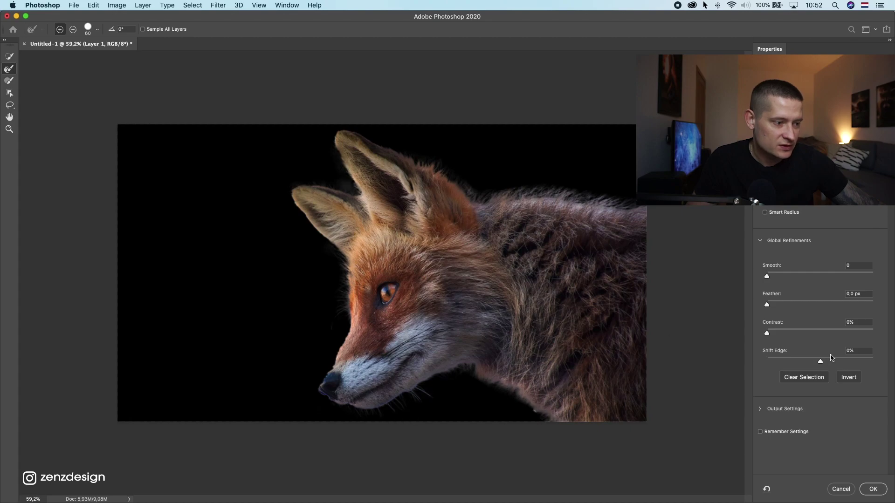
{"action": "left_click", "coordinate": [873, 489]}
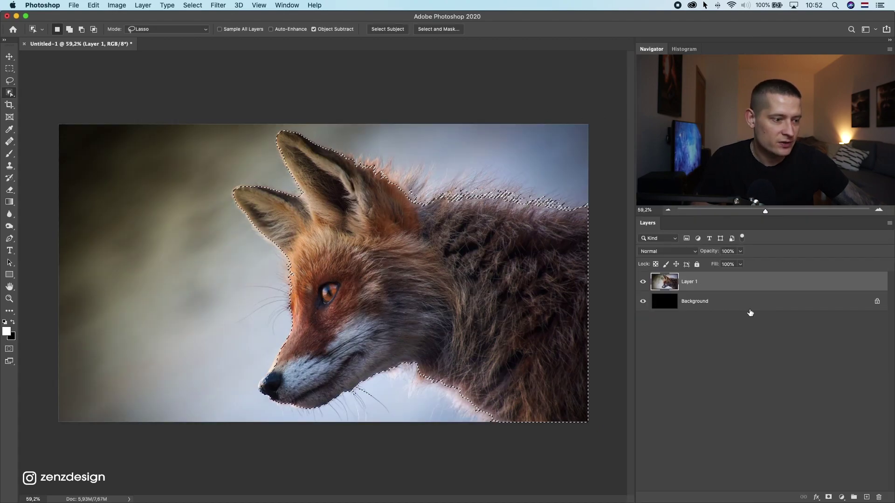
Add a layer mask to Layer 1 and zoom in on the snout
{"action": "left_click", "coordinate": [829, 497]}
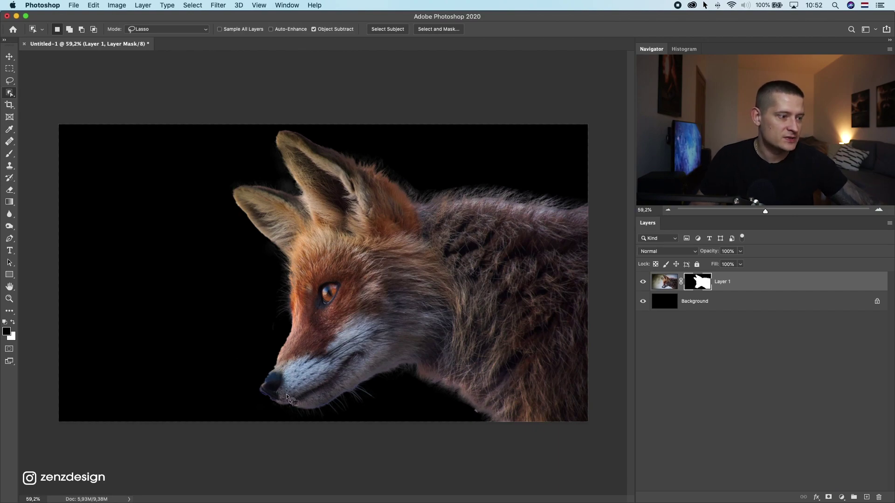
{"action": "scroll", "coordinate": [286, 395], "scroll_direction": "up", "scroll_amount": 2}
{"action": "scroll", "coordinate": [287, 390], "scroll_direction": "up", "scroll_amount": 3}
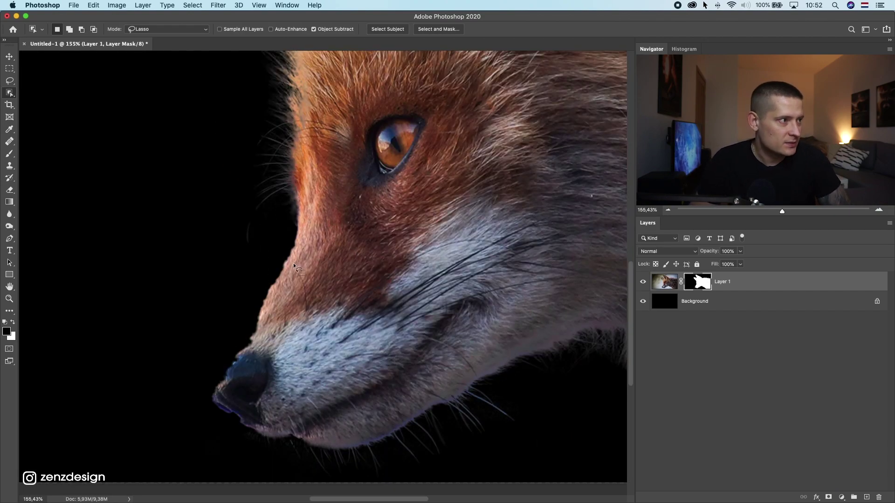
Lasso a patch along the snout edge, fill it white on the mask, and deselect
{"action": "left_click_drag", "start_coordinate": [265, 291], "coordinate": [226, 364]}
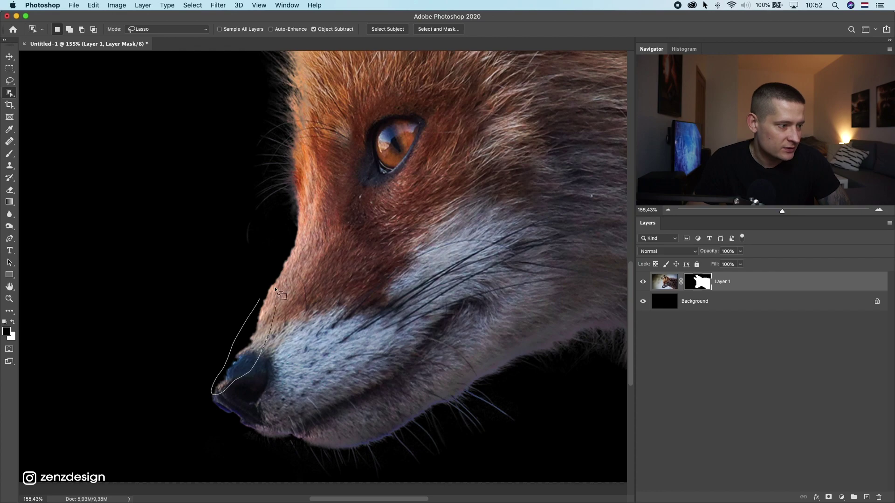
{"action": "left_click_drag", "start_coordinate": [275, 290], "coordinate": [257, 296]}
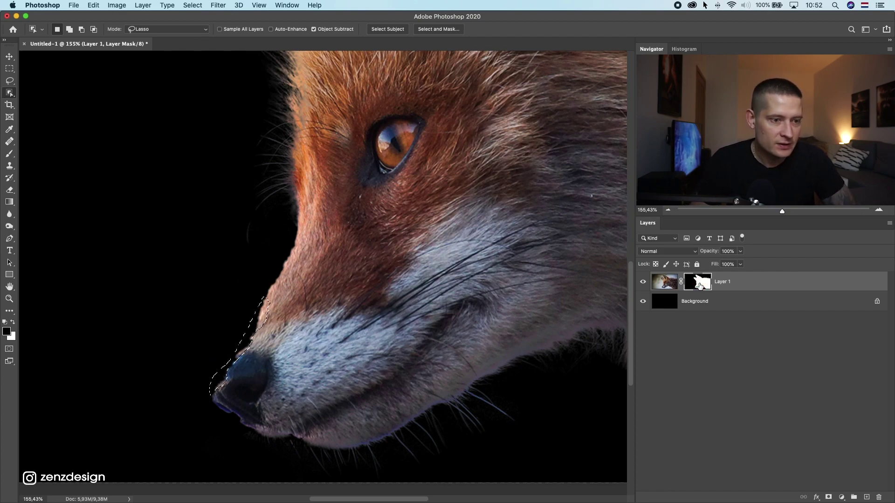
{"action": "key", "text": "x"}
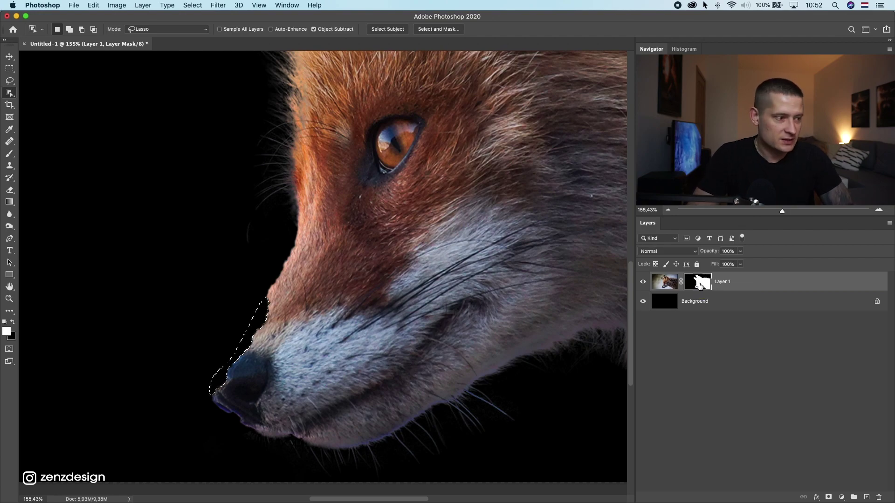
{"action": "left_click", "coordinate": [13, 322]}
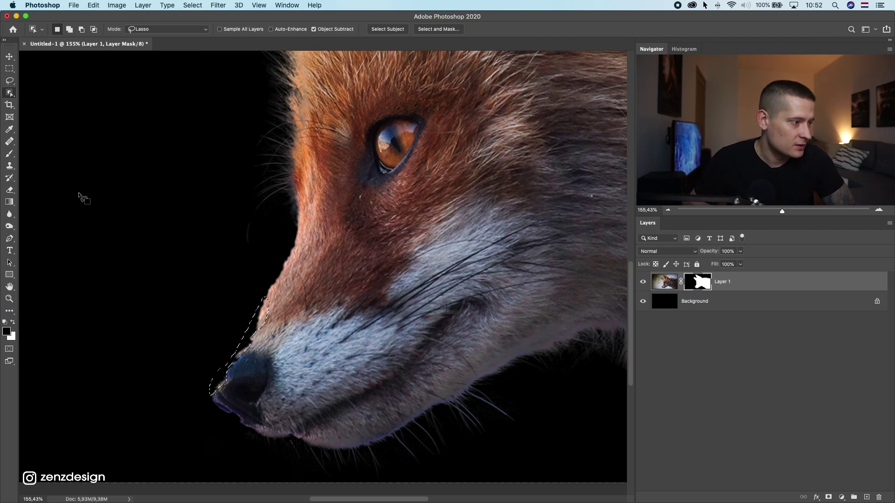
{"action": "key", "text": "super+BackSpace"}
{"action": "right_click", "coordinate": [294, 233]}
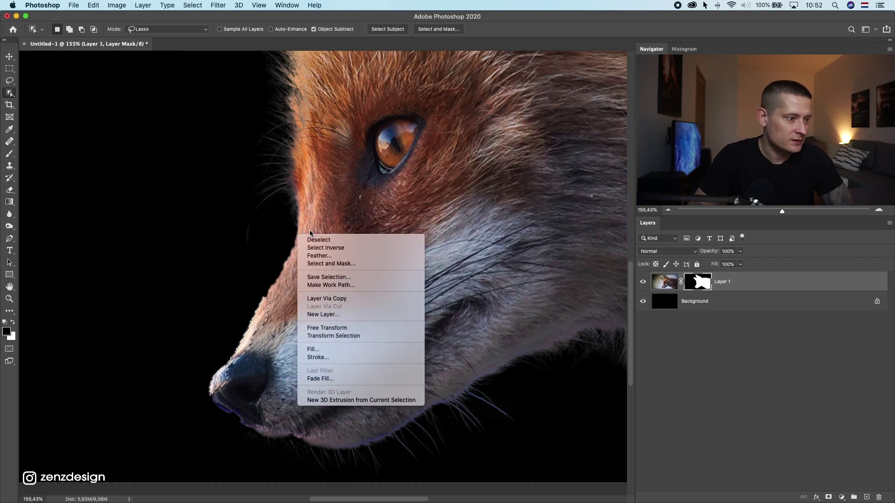
{"action": "left_click", "coordinate": [299, 240]}
Lasso another patch along the upper snout edge, then deselect it
{"action": "right_click", "coordinate": [269, 265]}
{"action": "left_click", "coordinate": [280, 271]}
{"action": "left_click_drag", "start_coordinate": [281, 252], "coordinate": [259, 287]}
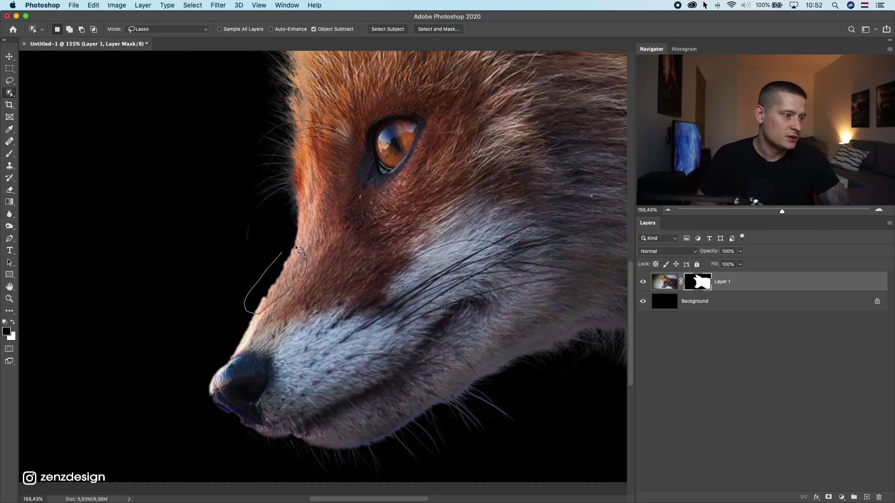
{"action": "mouse_move", "coordinate": [289, 245]}
{"action": "left_mouse_down"}
{"action": "mouse_move", "coordinate": [251, 308]}
{"action": "mouse_move", "coordinate": [267, 311]}
{"action": "mouse_move", "coordinate": [282, 289]}
{"action": "left_mouse_up"}
{"action": "right_click", "coordinate": [280, 261]}
{"action": "left_click", "coordinate": [301, 266]}
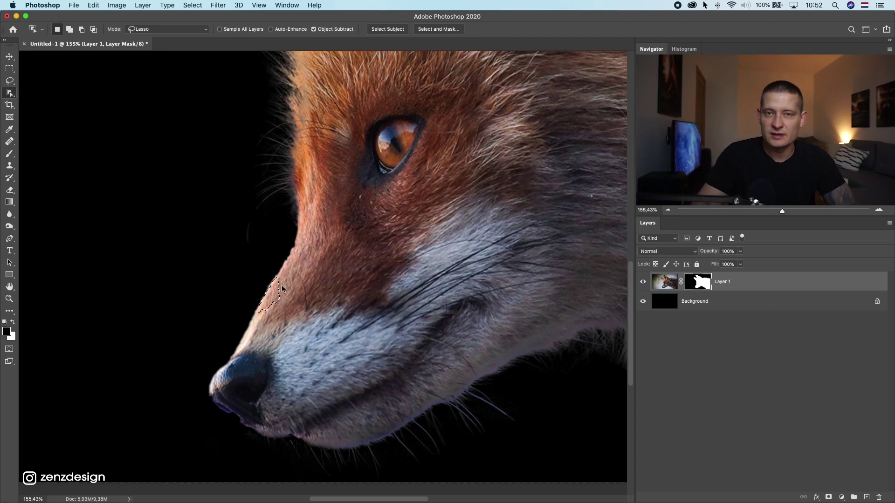
Deselect the remaining snout selection and zoom out to view the whole masked fox
{"action": "right_click", "coordinate": [317, 233]}
{"action": "left_click", "coordinate": [326, 234]}
{"action": "scroll", "coordinate": [354, 261], "scroll_direction": "down", "scroll_amount": 5}
{"action": "scroll", "coordinate": [401, 281], "scroll_direction": "up", "scroll_amount": 3}
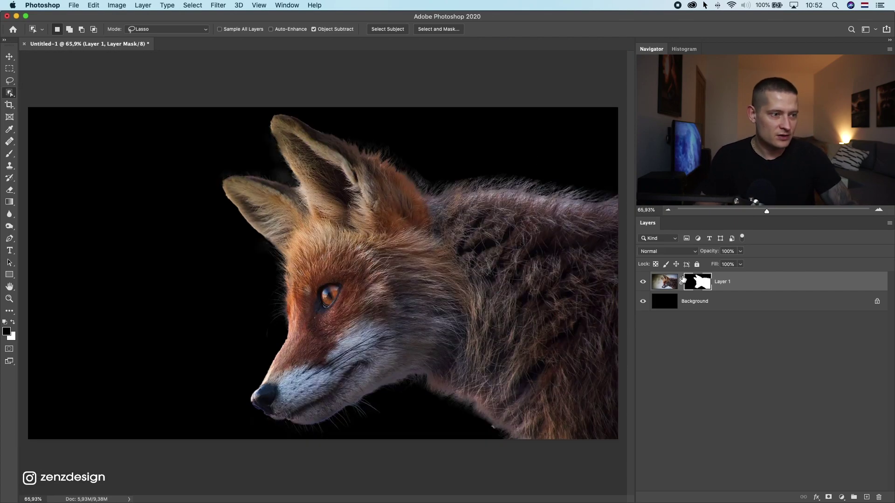
Toggle the fox layer and black Background visibility off and on to check the cutout
{"action": "left_click", "coordinate": [644, 284]}
{"action": "left_click", "coordinate": [644, 283]}
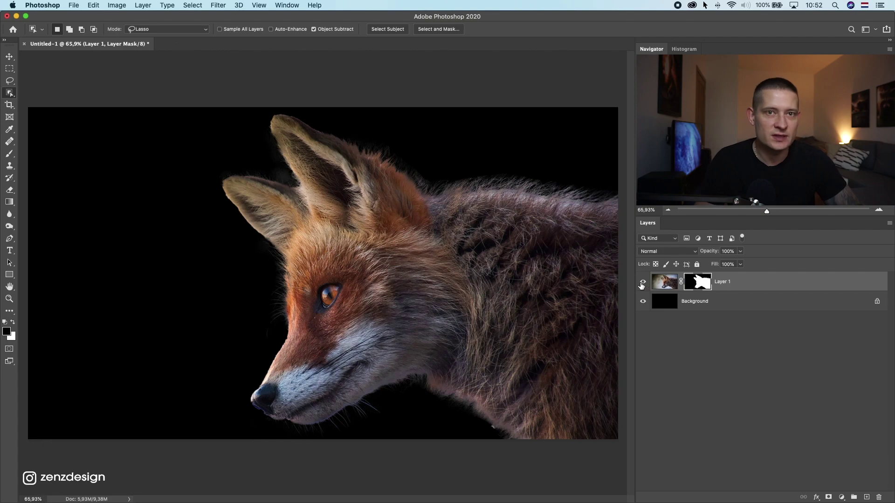
{"action": "left_click", "coordinate": [645, 302]}
{"action": "left_click", "coordinate": [644, 301]}
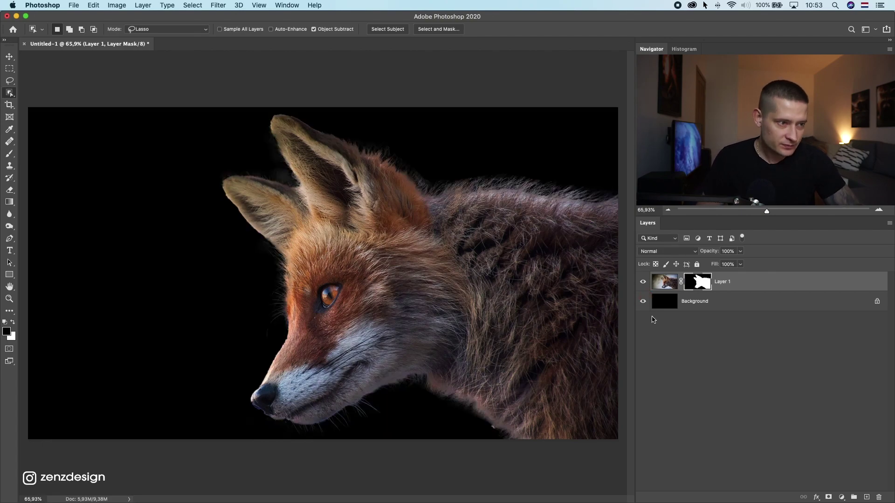
Target the Layer 1 image thumbnail instead of its mask and switch to the Lasso Tool
{"action": "left_click", "coordinate": [665, 284]}
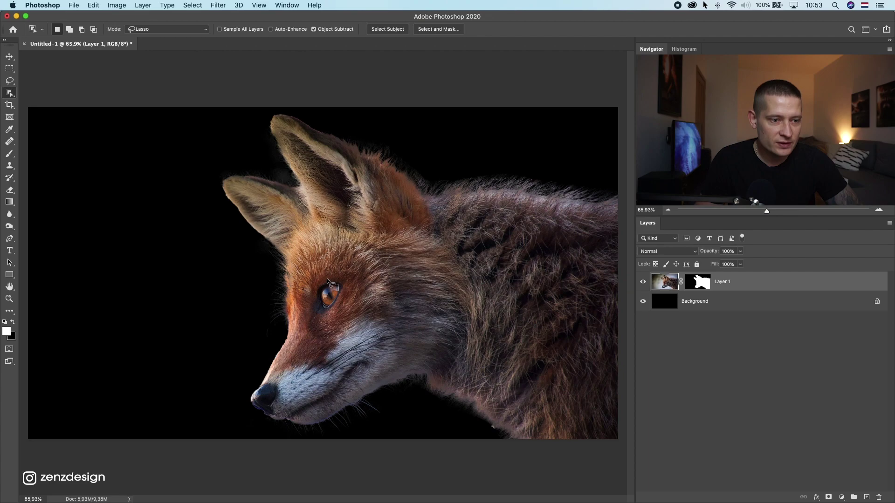
{"action": "scroll", "coordinate": [328, 281], "scroll_direction": "up", "scroll_amount": 1}
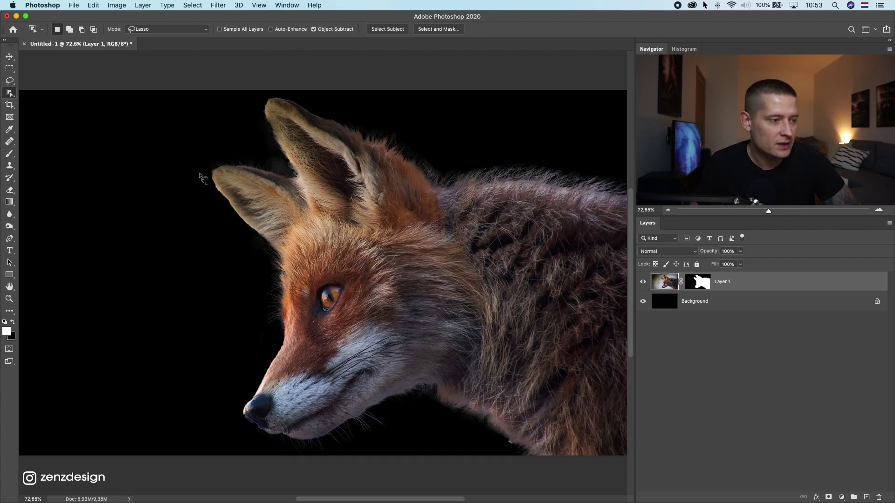
{"action": "left_click", "coordinate": [9, 69]}
{"action": "left_click_drag", "start_coordinate": [10, 80], "coordinate": [39, 83]}
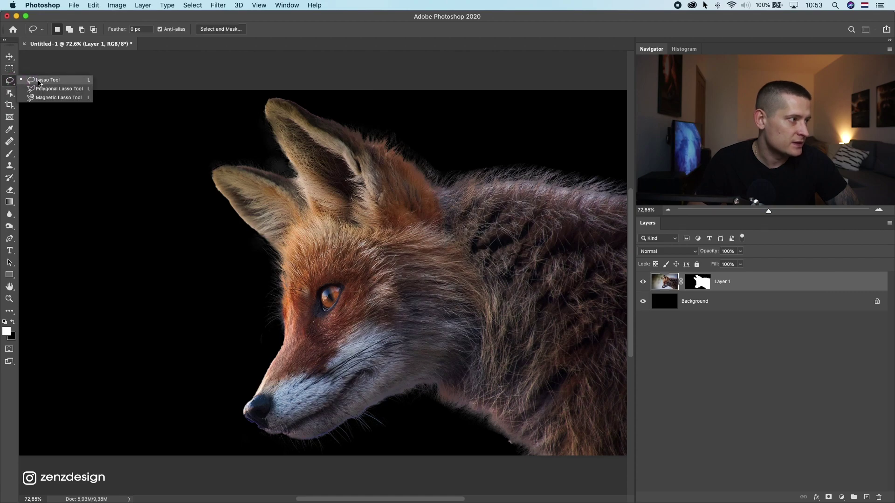
{"action": "left_click", "coordinate": [39, 83]}
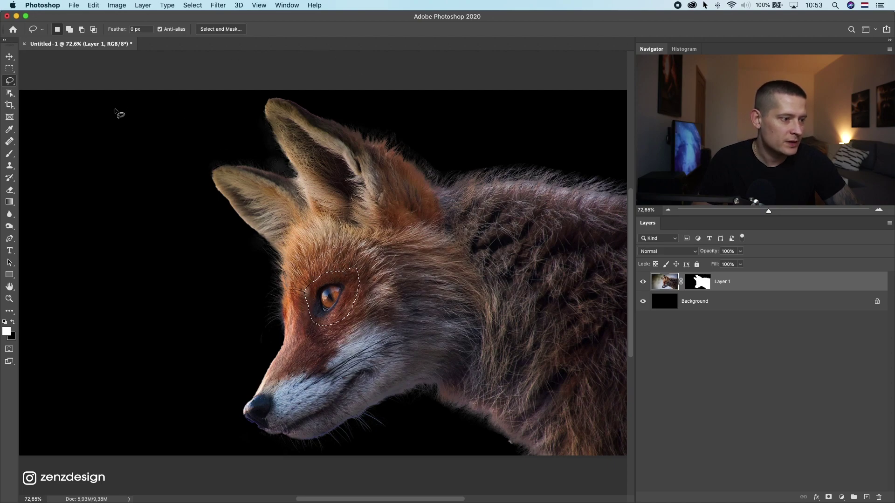
{"action": "left_click", "coordinate": [94, 5]}
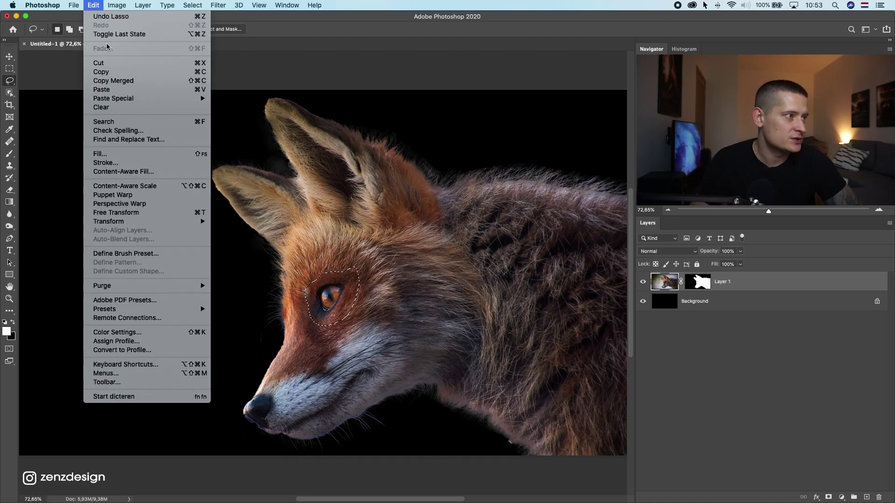
Start Content-Aware Fill on the eye and trim the sampling area to the fur just above it
{"action": "left_click", "coordinate": [123, 171]}
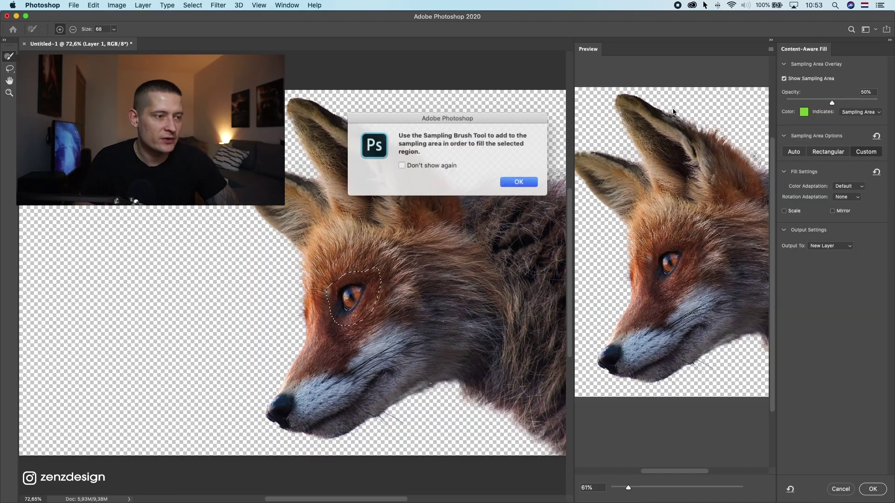
{"action": "left_click", "coordinate": [526, 182]}
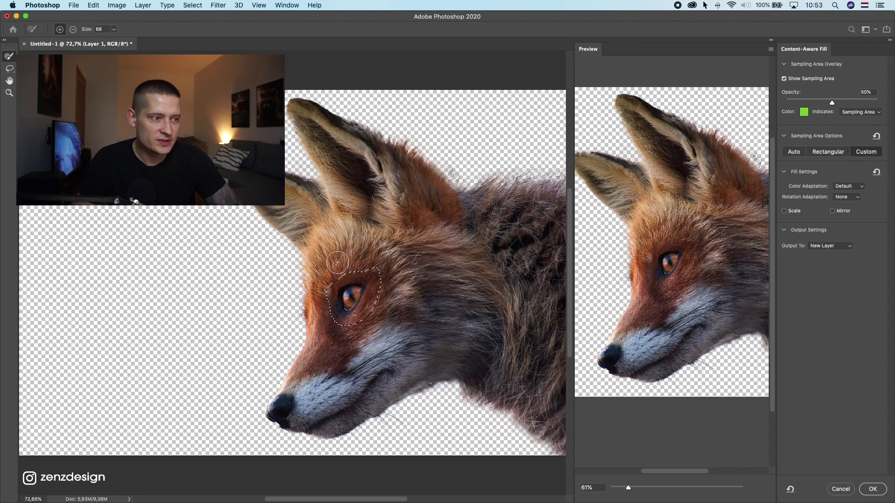
{"action": "mouse_move", "coordinate": [402, 249]}
{"action": "left_mouse_down"}
{"action": "mouse_move", "coordinate": [433, 252]}
{"action": "mouse_move", "coordinate": [430, 269]}
{"action": "left_mouse_up"}
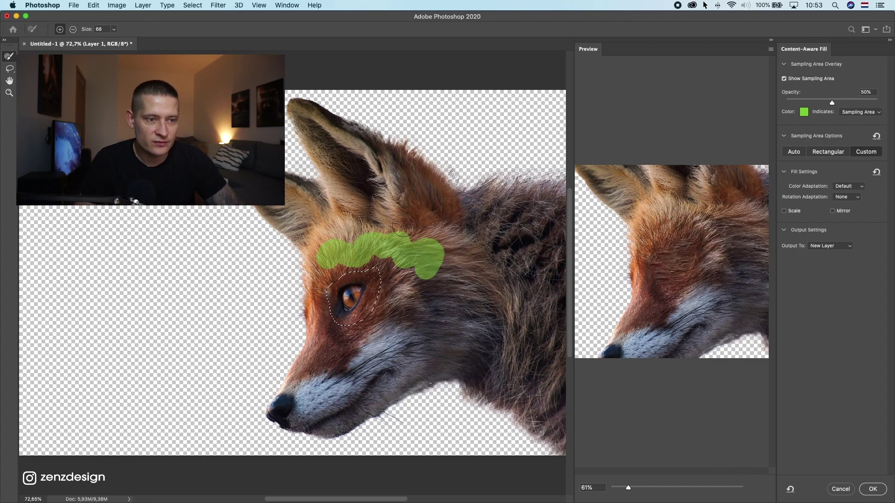
{"action": "key", "text": "alt"}
{"action": "mouse_move", "coordinate": [434, 254]}
{"action": "left_mouse_down"}
{"action": "mouse_move", "coordinate": [434, 223]}
{"action": "mouse_move", "coordinate": [401, 278]}
{"action": "left_mouse_up"}
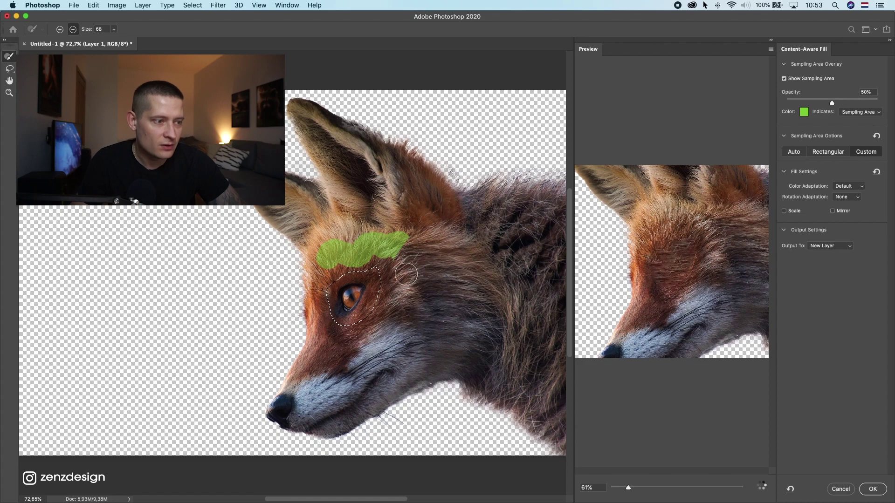
{"action": "key", "text": "alt"}
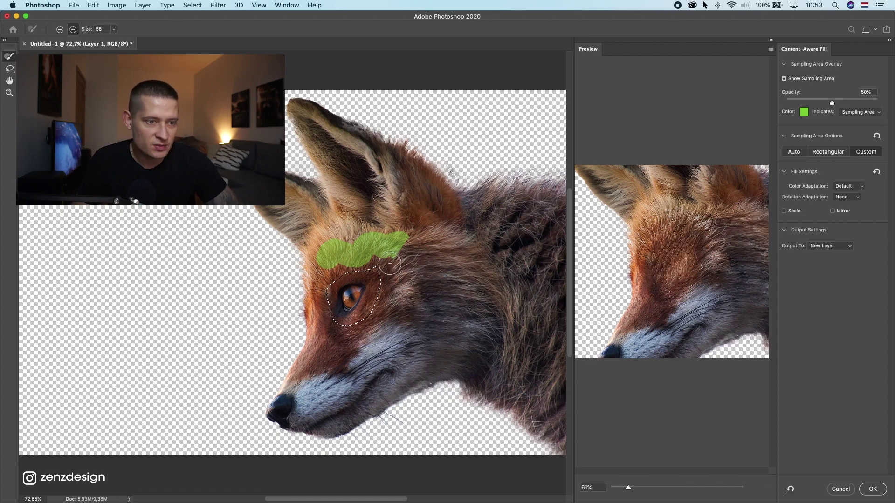
{"action": "mouse_move", "coordinate": [401, 260]}
{"action": "left_mouse_down"}
{"action": "mouse_move", "coordinate": [396, 242]}
{"action": "mouse_move", "coordinate": [353, 254]}
{"action": "left_mouse_up"}
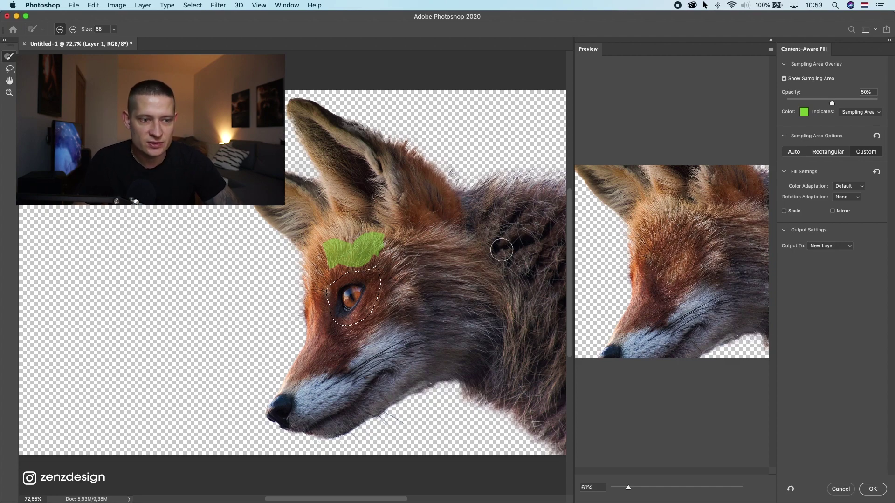
Apply the fill to a new layer, Layer 1 copy, and deselect
{"action": "left_click", "coordinate": [877, 490]}
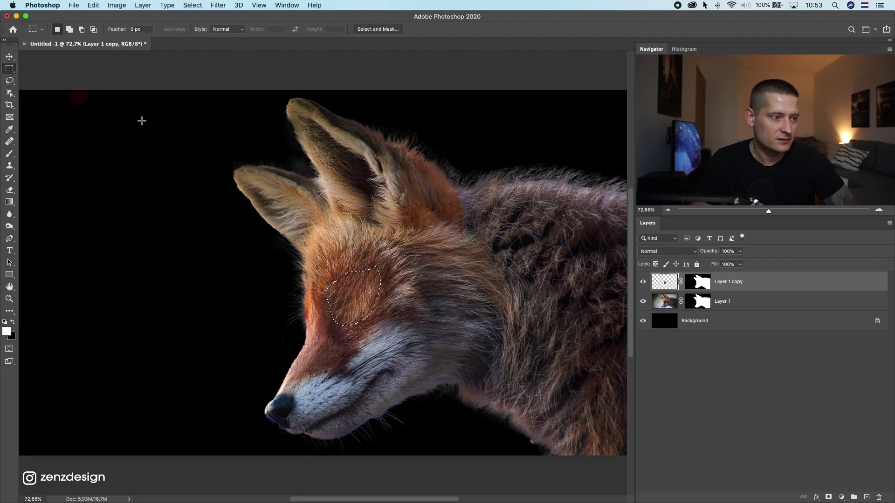
{"action": "key", "text": "super+d"}
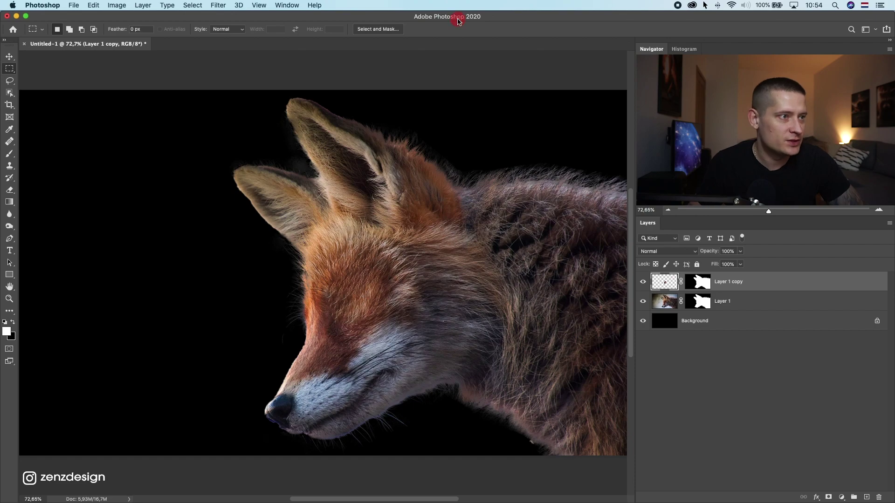
Start a new 1280 × 853 px Clipboard-preset document and move its dialog aside
{"action": "key", "text": "super+n"}
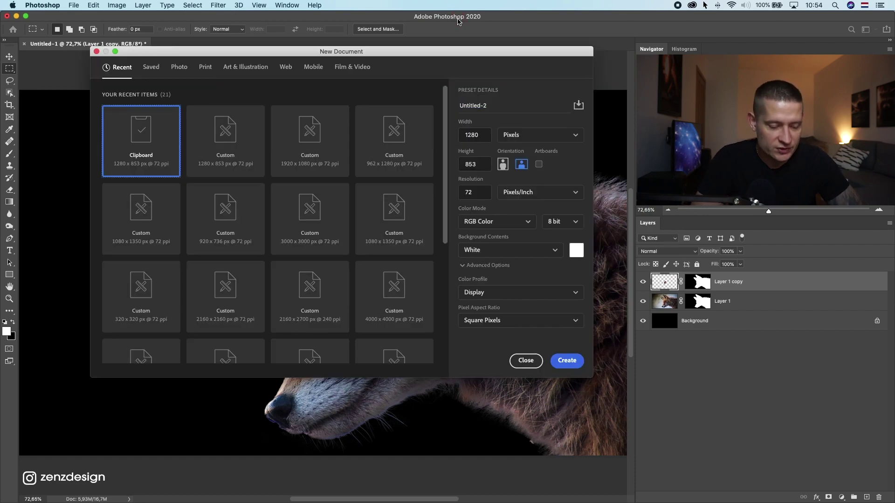
{"action": "left_click_drag", "start_coordinate": [313, 55], "coordinate": [354, 48]}
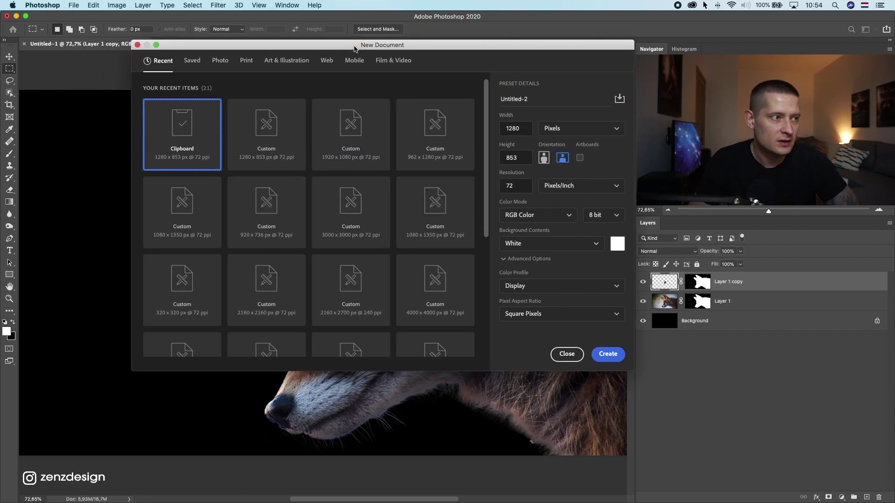